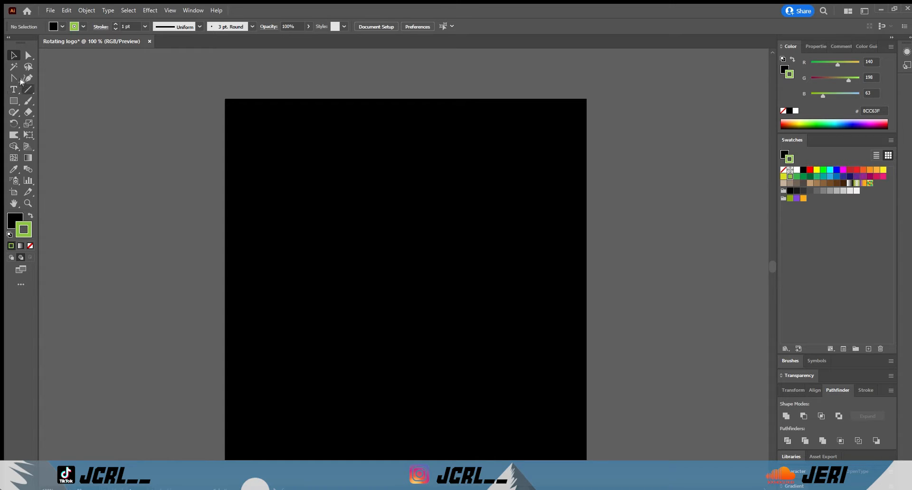
# Draw a polar grid about 3.05 in across near the middle of the artboard and give it a white stroke
pyautogui.moveTo(25, 88); pyautogui.dragTo(59, 131)
pyautogui.moveTo(400, 267); pyautogui.dragTo(461, 336)
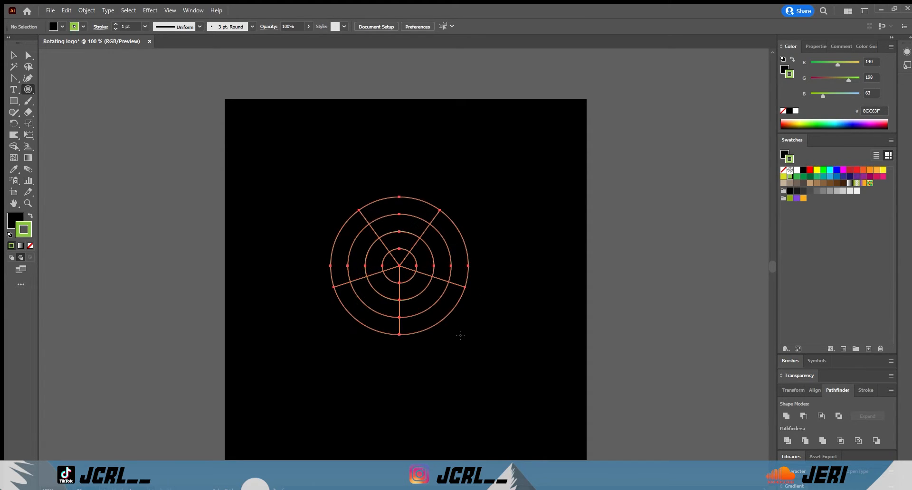
pyautogui.press('v')
pyautogui.moveTo(396, 263); pyautogui.dragTo(402, 271)
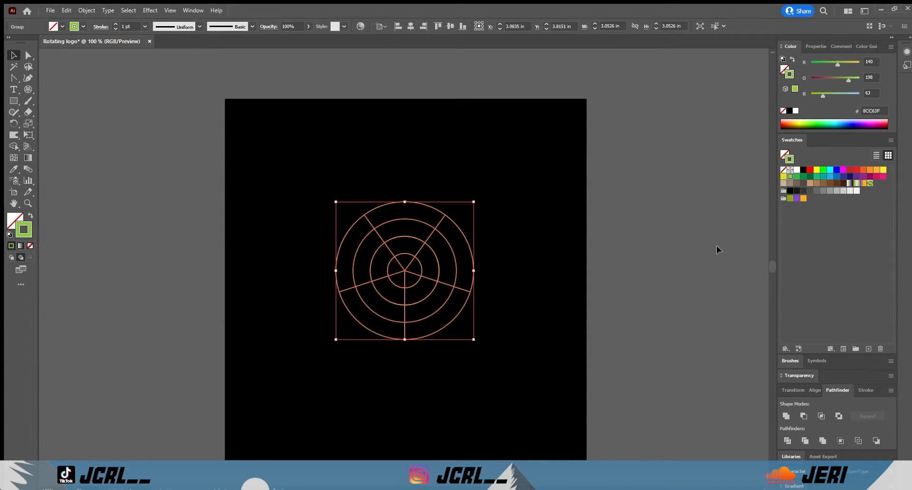
pyautogui.click(797, 170)
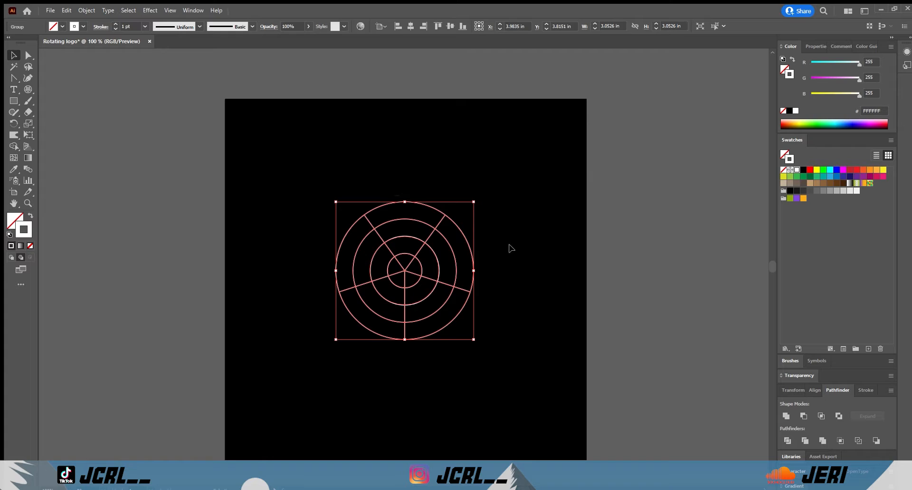
pyautogui.click(522, 295)
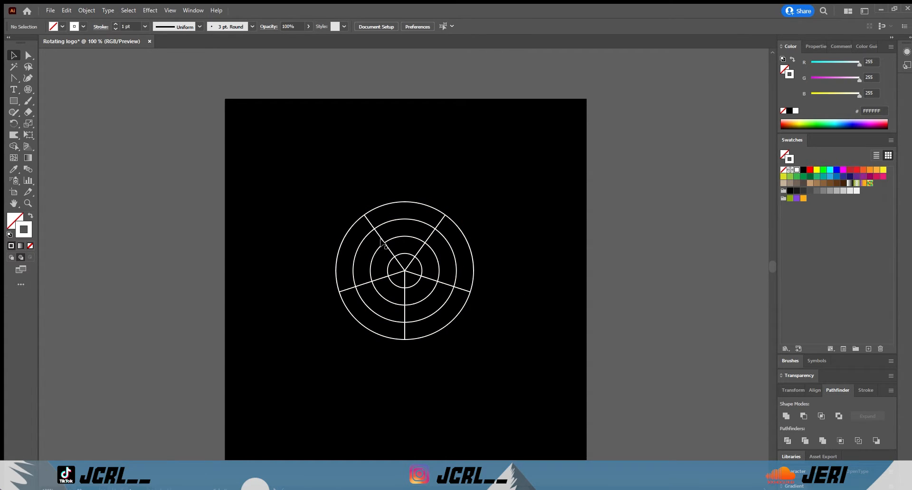
# Delete the radial dividers inside the polar grid group, leaving only the concentric circles, and exit group isolation
pyautogui.doubleClick(380, 240)
pyautogui.click(380, 240)
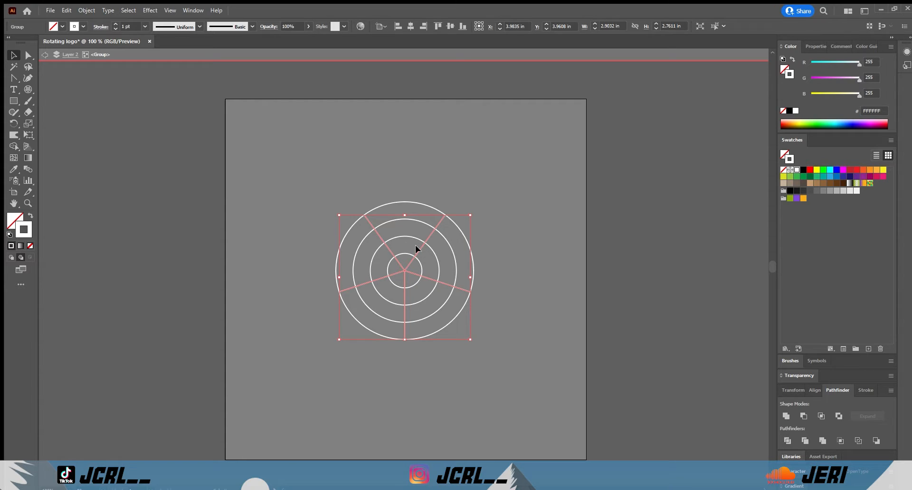
pyautogui.click(432, 247)
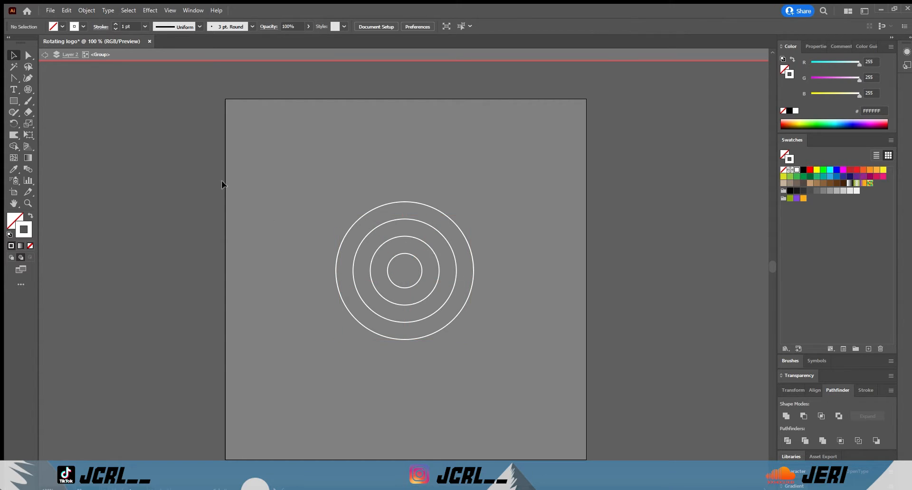
pyautogui.click(12, 54)
pyautogui.doubleClick(115, 134)
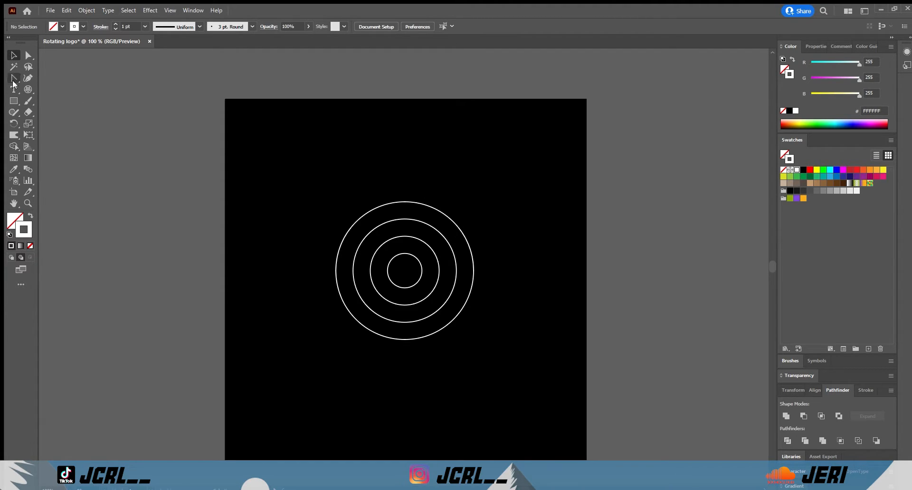
# Draw a vertical line about 1.48 in long from the circles' centre to the outer circle and bend it into an S-curve at an added middle anchor
pyautogui.click(28, 89)
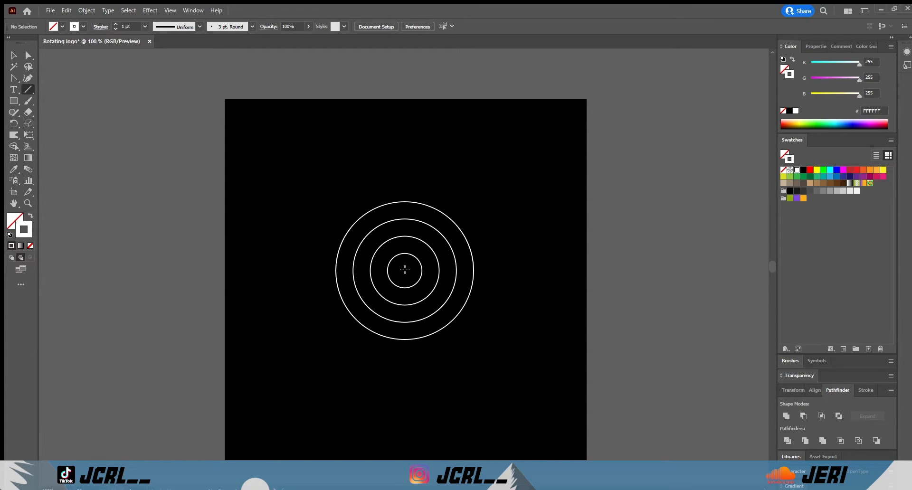
pyautogui.moveTo(405, 269); pyautogui.dragTo(404, 202)
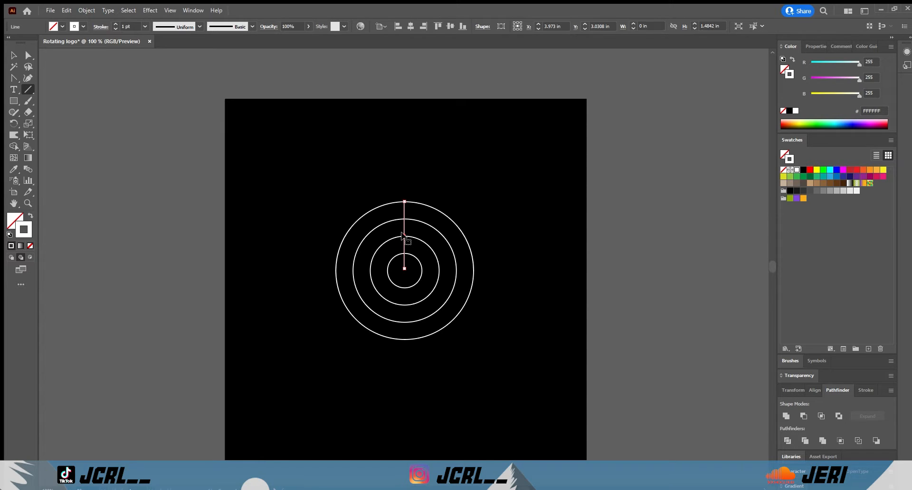
pyautogui.press('+')
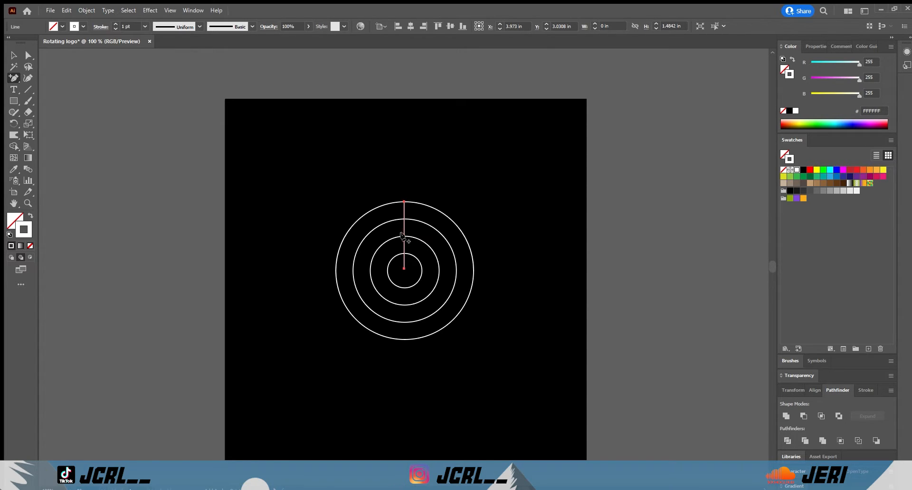
pyautogui.click(404, 235)
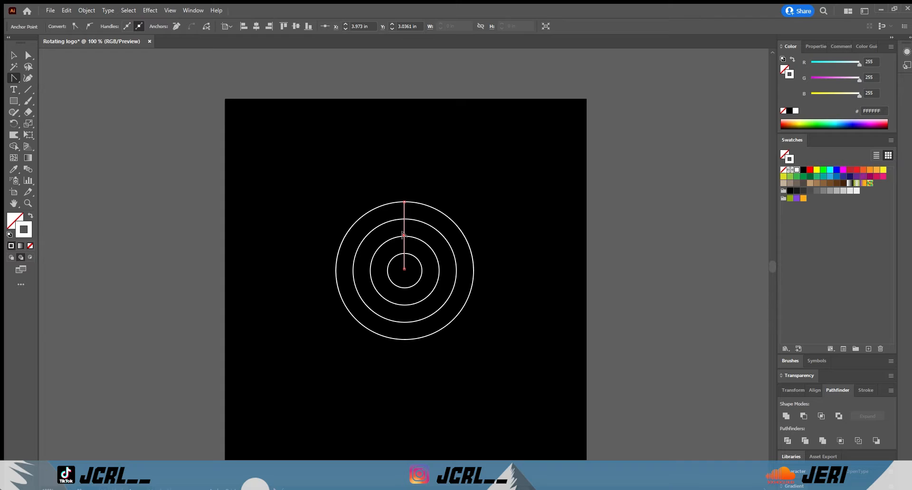
pyautogui.moveTo(403, 234); pyautogui.dragTo(423, 220)
# Try to create a rotated copy of the S-curve around the circles' centre
pyautogui.click(11, 123)
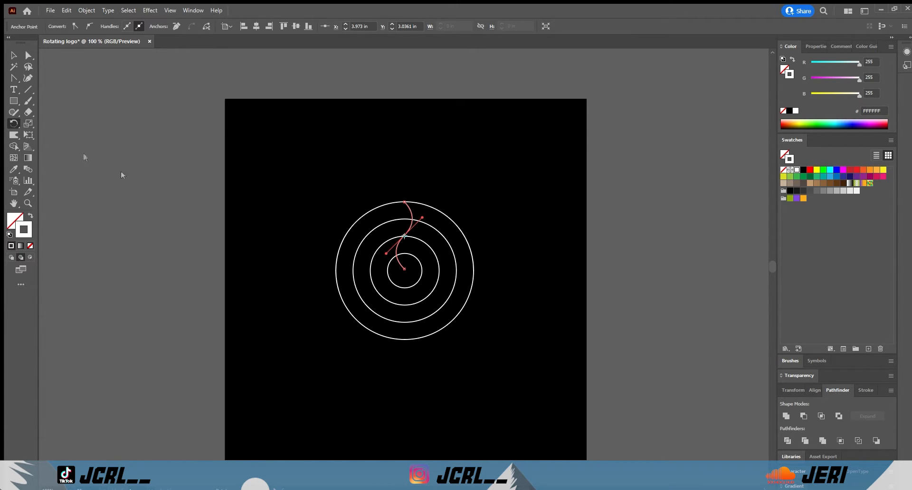
pyautogui.click(404, 270)
pyautogui.moveTo(411, 215); pyautogui.dragTo(442, 243)
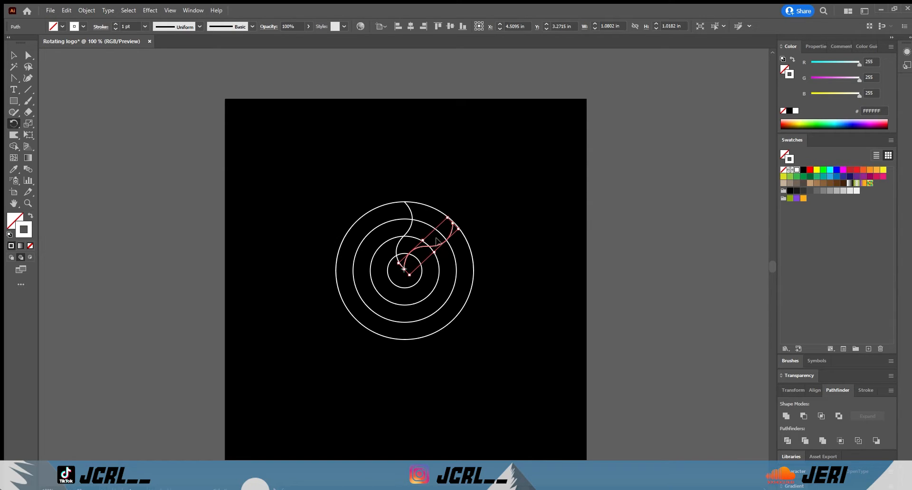
pyautogui.hotkey('ctrl', 'shift', 'a')
pyautogui.press('v')
pyautogui.hotkey('ctrl', 'a')
pyautogui.hotkey('ctrl', 'z')
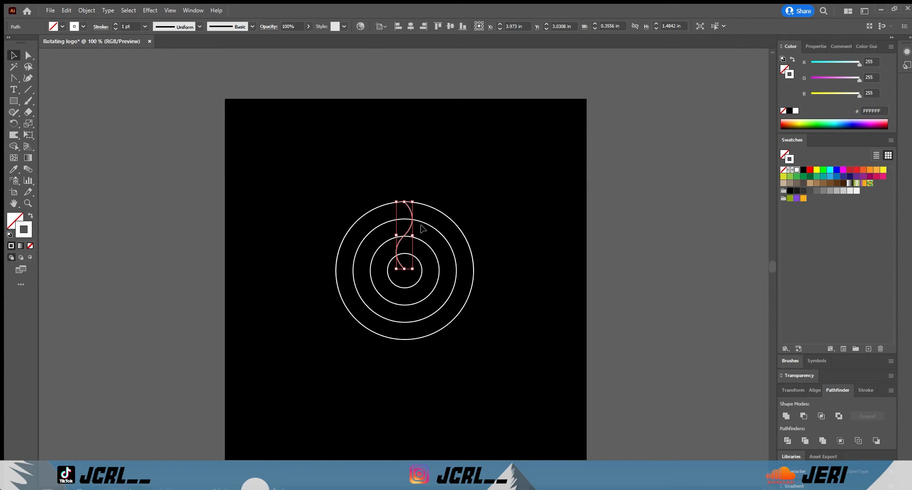
# Copy the S-curve by rotating it clockwise around the circles' centre, repeating the transformation until seven curved arms fill the circle
pyautogui.press('r')
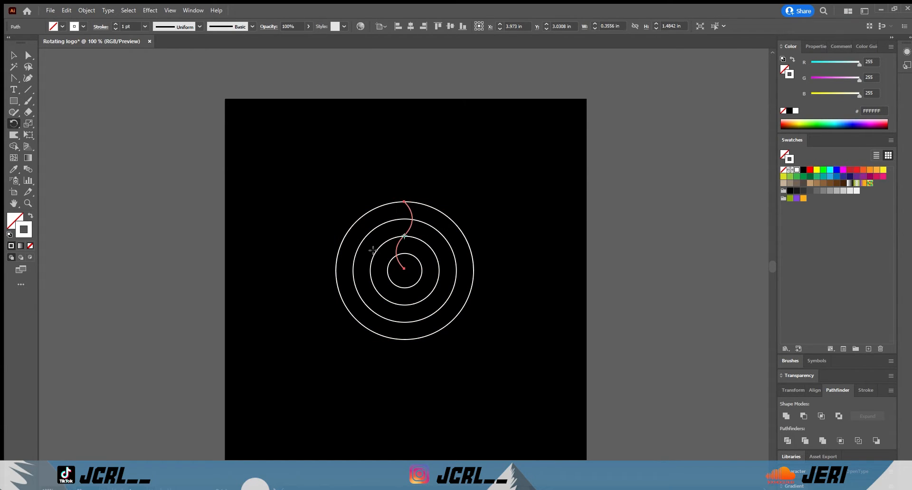
pyautogui.click(404, 269)
pyautogui.moveTo(413, 220); pyautogui.dragTo(445, 245)
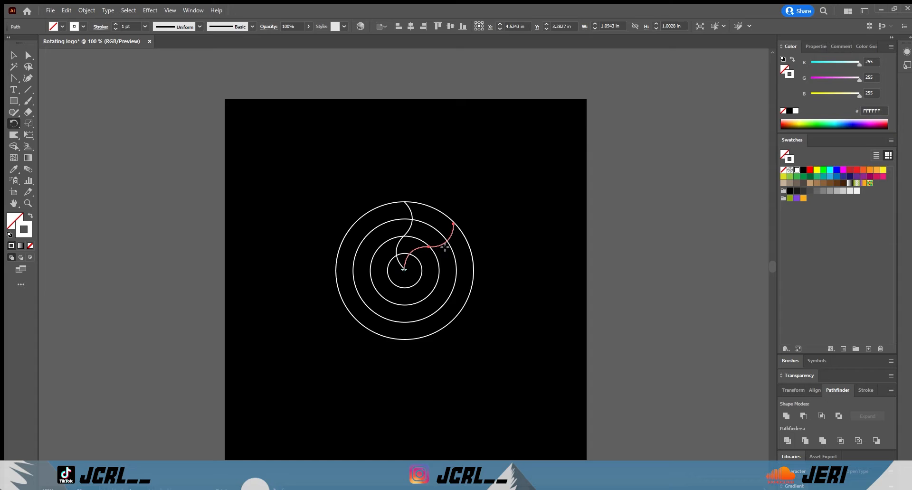
pyautogui.hotkey('ctrl', 'd')
pyautogui.hotkey('ctrl', 'd')
pyautogui.hotkey('ctrl', 'd')
pyautogui.hotkey('ctrl', 'd')
pyautogui.hotkey('ctrl', 'd')
# Select the seven curved arms without the concentric circles and group them
pyautogui.press('v')
pyautogui.click(361, 178)
pyautogui.moveTo(321, 198); pyautogui.dragTo(439, 310)
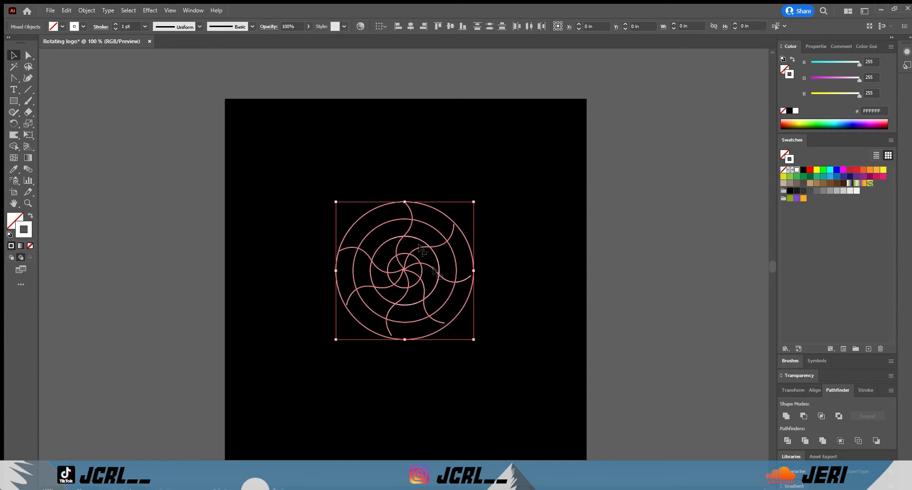
pyautogui.keyDown('shift'); pyautogui.click(427, 207); pyautogui.keyUp('shift')
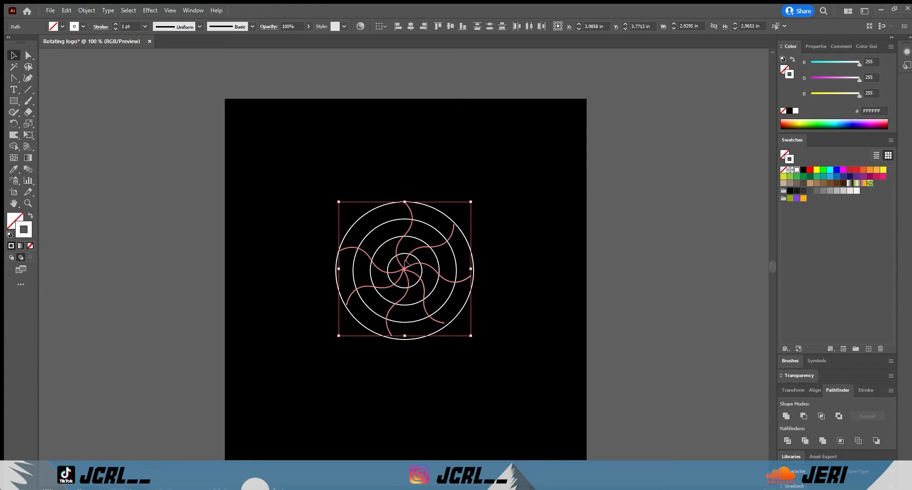
pyautogui.press('a')
pyautogui.hotkey('ctrl', 'g')
pyautogui.click(245, 51)
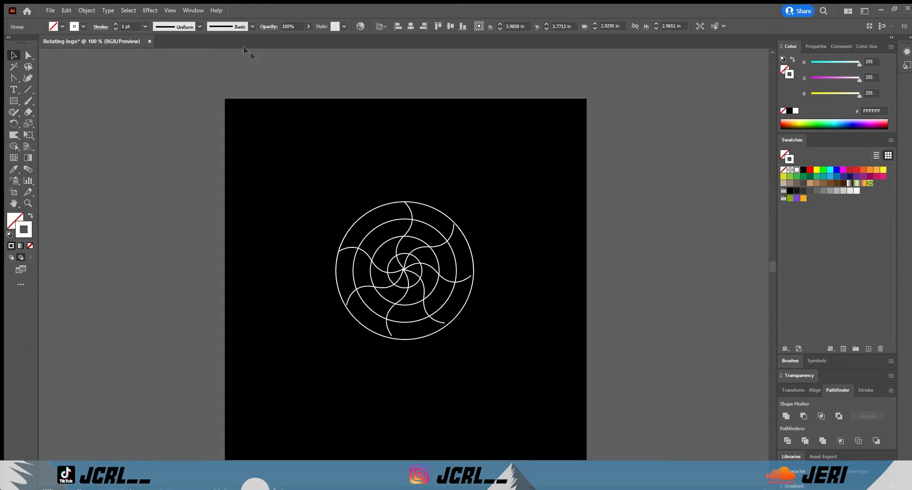
# Apply the tapered width profile to the group of curved arms and set its stroke weight to 10 pt
pyautogui.click(410, 213)
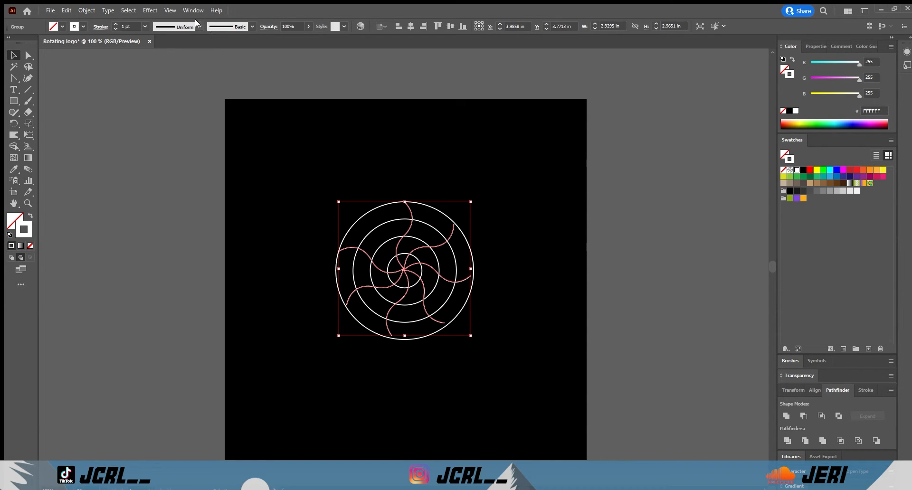
pyautogui.click(163, 98)
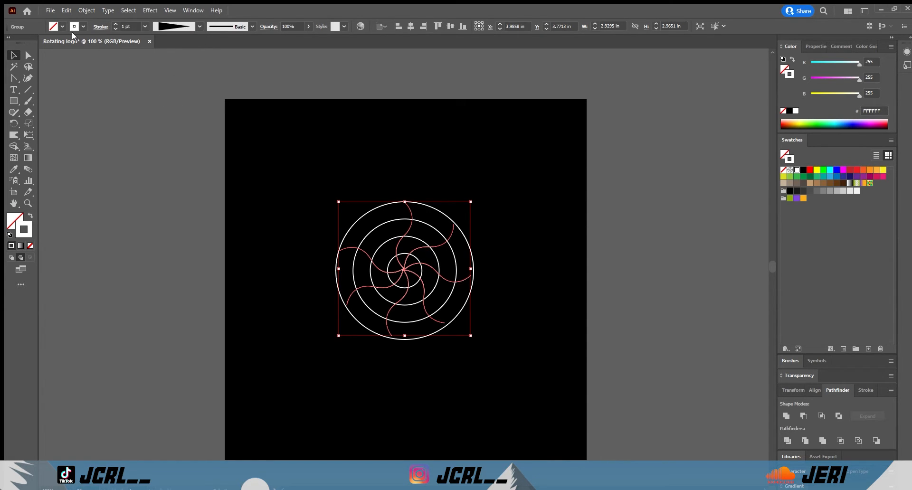
pyautogui.click(115, 24)
pyautogui.click(115, 23)
pyautogui.click(115, 24)
pyautogui.click(115, 24)
pyautogui.click(114, 24)
pyautogui.click(115, 24)
pyautogui.click(114, 23)
pyautogui.click(115, 24)
pyautogui.click(115, 24)
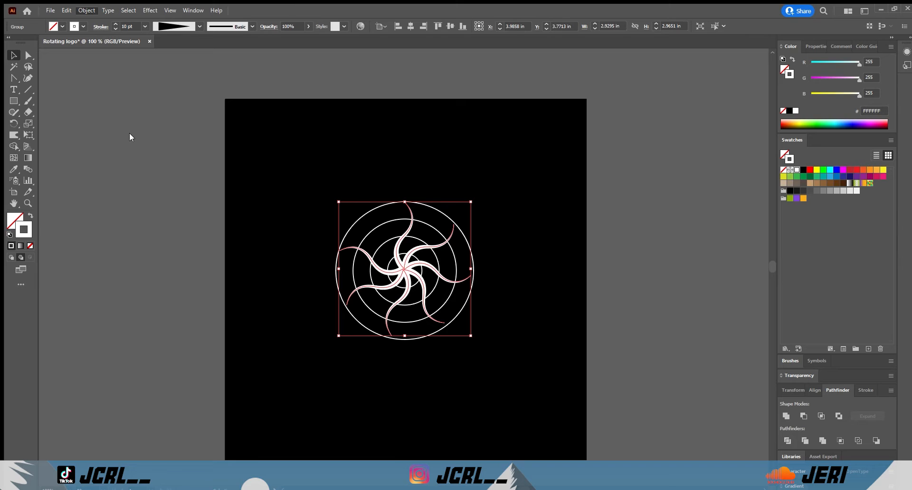
# Expand the tapered arms into filled outlines and unite them into one swirl shape with Pathfinder
pyautogui.hotkey('shift', 'x')
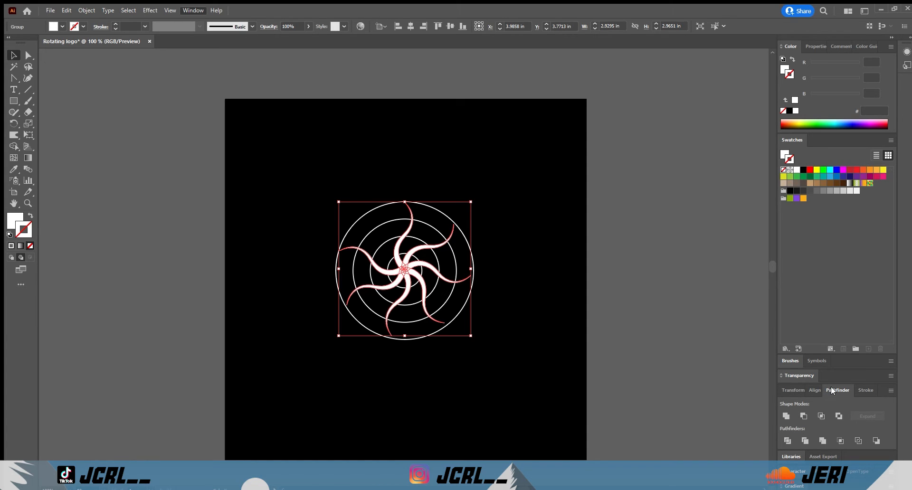
pyautogui.click(786, 416)
# Give the united swirl a green 8CC63F stroke and a black 000000 fill
pyautogui.click(790, 176)
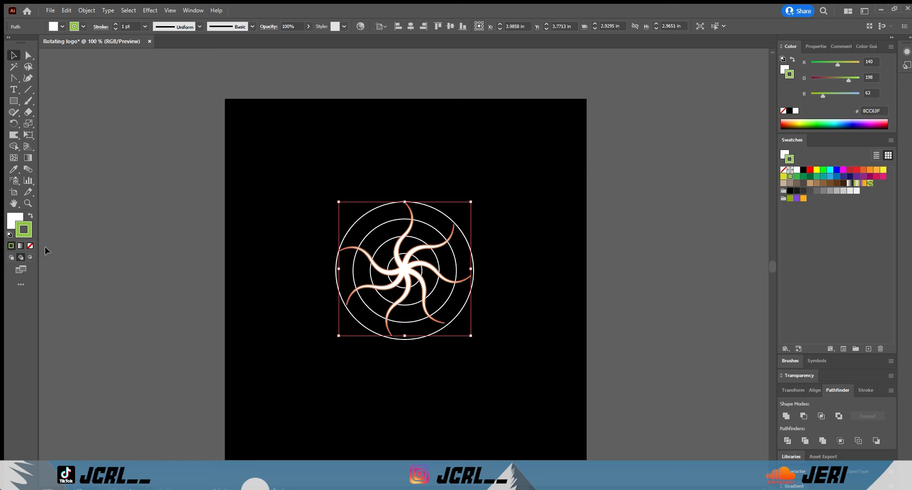
pyautogui.press('x')
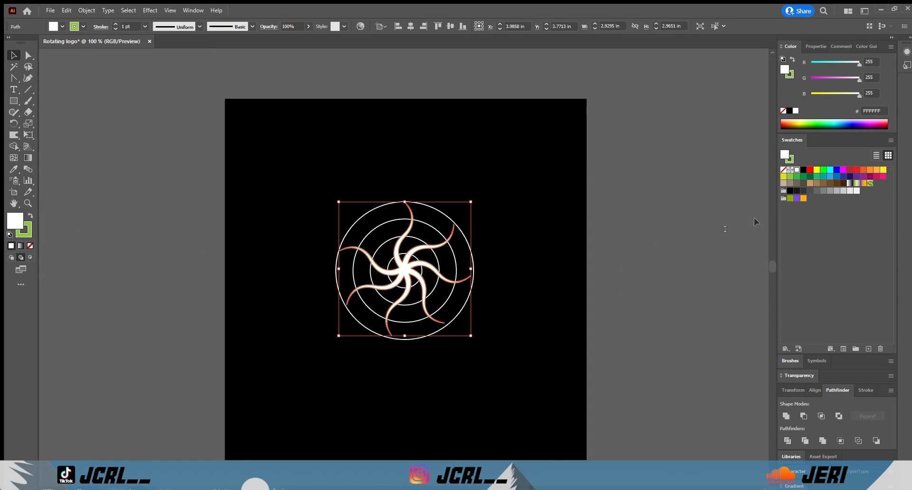
pyautogui.click(804, 170)
pyautogui.click(9, 53)
pyautogui.click(135, 119)
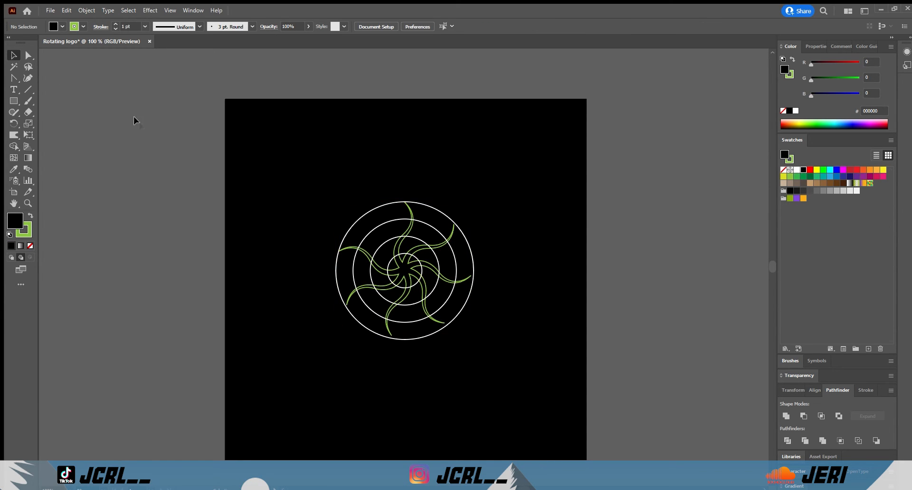
# Bring the swirl to the front so that it covers the concentric circles
pyautogui.click(406, 228)
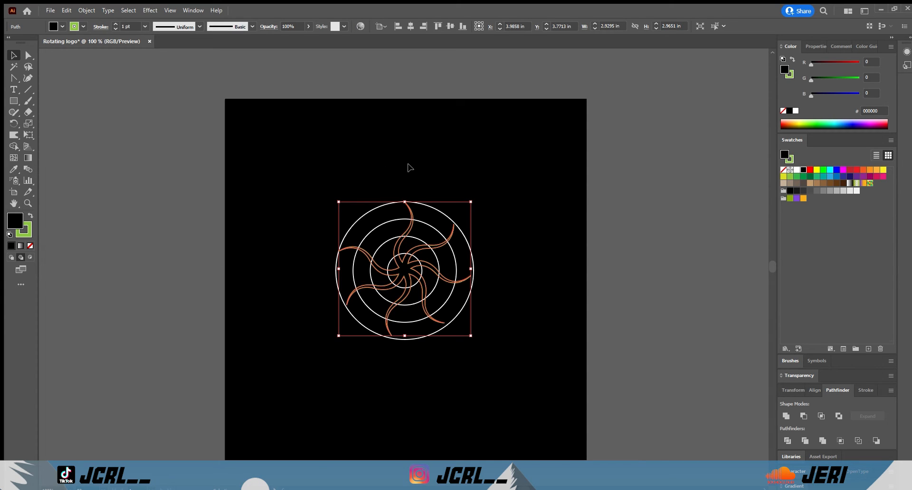
pyautogui.hotkey('ctrl', 'shift', ']')
pyautogui.press('ctrl')
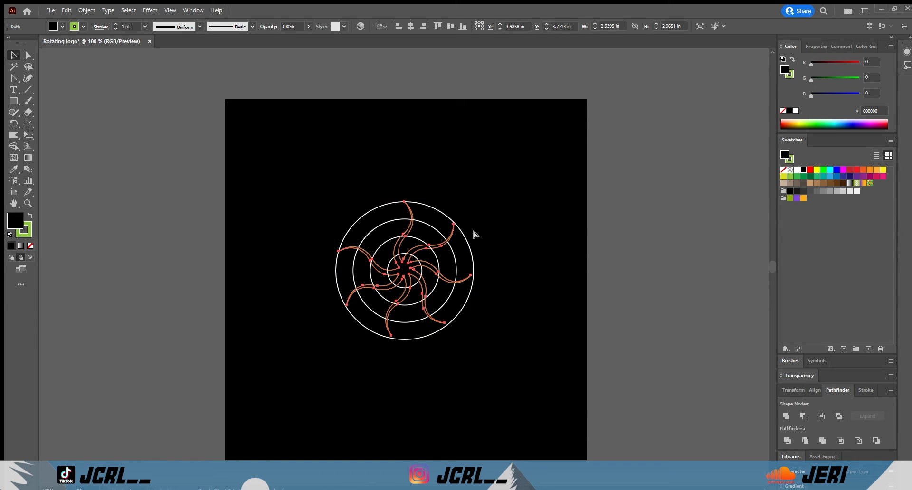
pyautogui.press('ctrl')
pyautogui.click(584, 305)
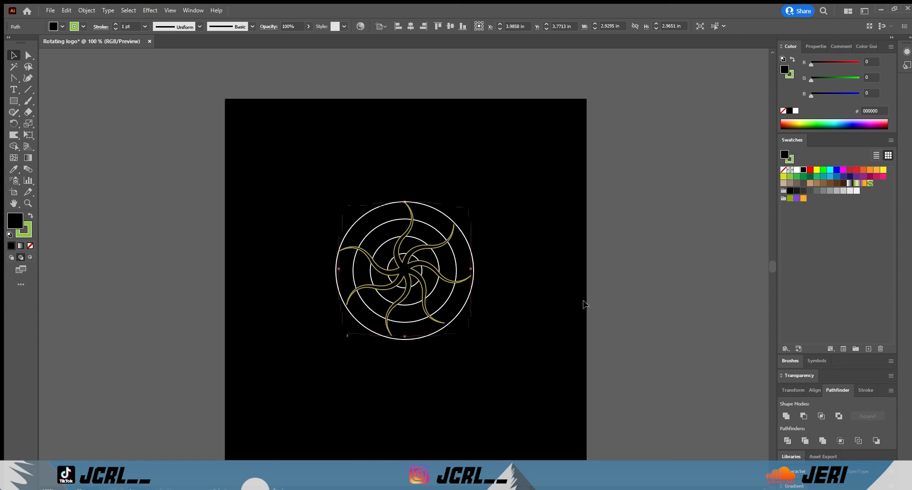
# Enlarge the swirl from its centre to about 4.22 in wide and 4.27 in high, extending past the outer circle
pyautogui.click(411, 220)
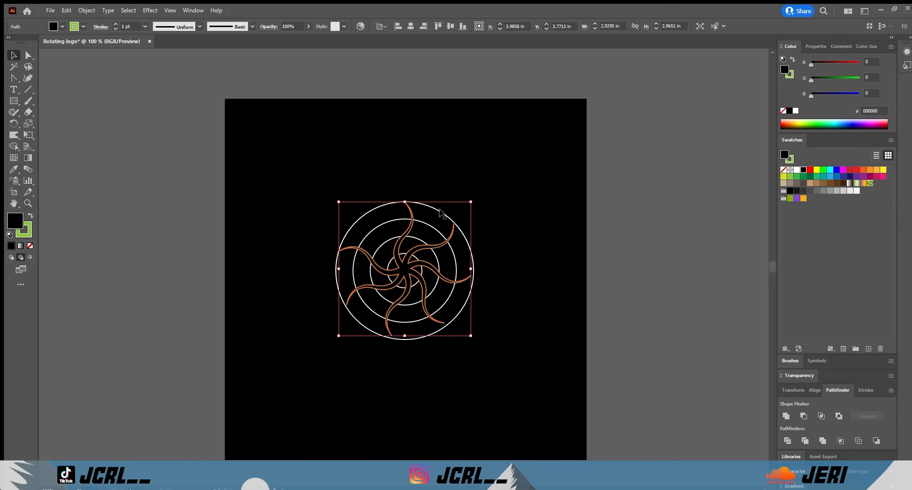
pyautogui.moveTo(471, 202); pyautogui.dragTo(505, 173)
pyautogui.click(536, 227)
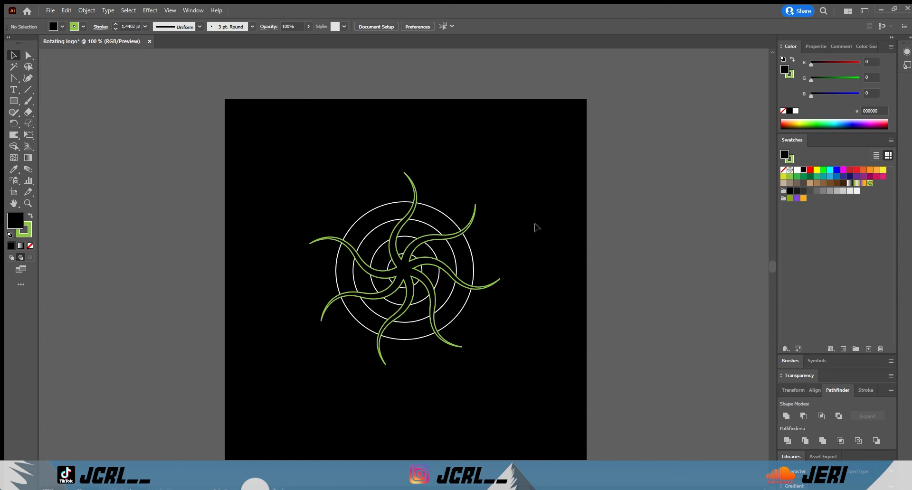
# Create a copy of the swirl rotated counterclockwise about its centre so that its arms are offset from the original's
pyautogui.click(408, 180)
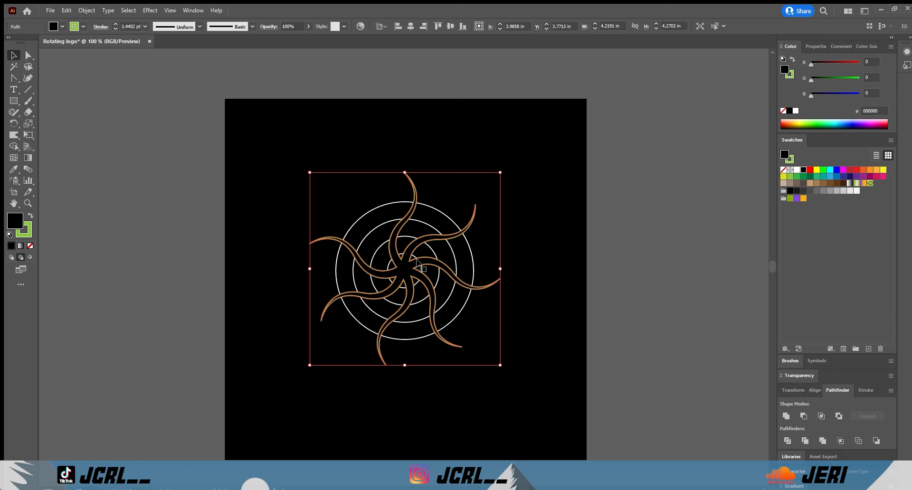
pyautogui.press('a')
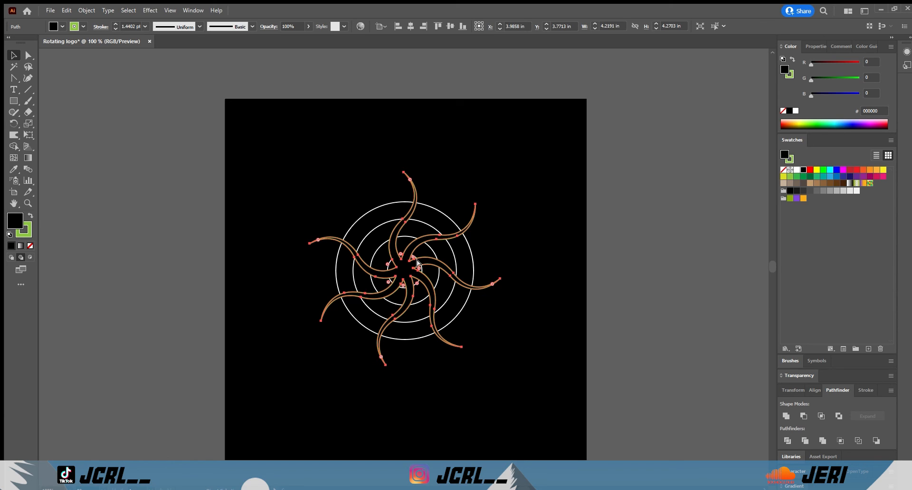
pyautogui.press('v')
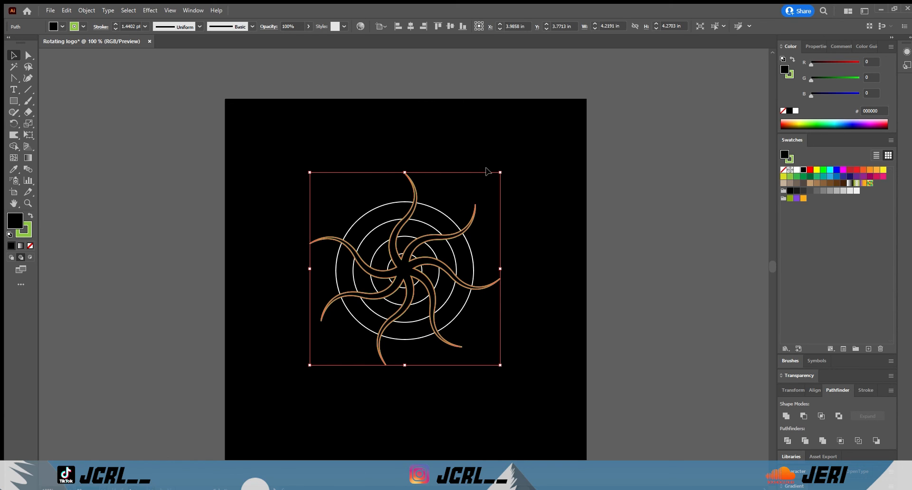
pyautogui.moveTo(503, 169); pyautogui.dragTo(428, 116)
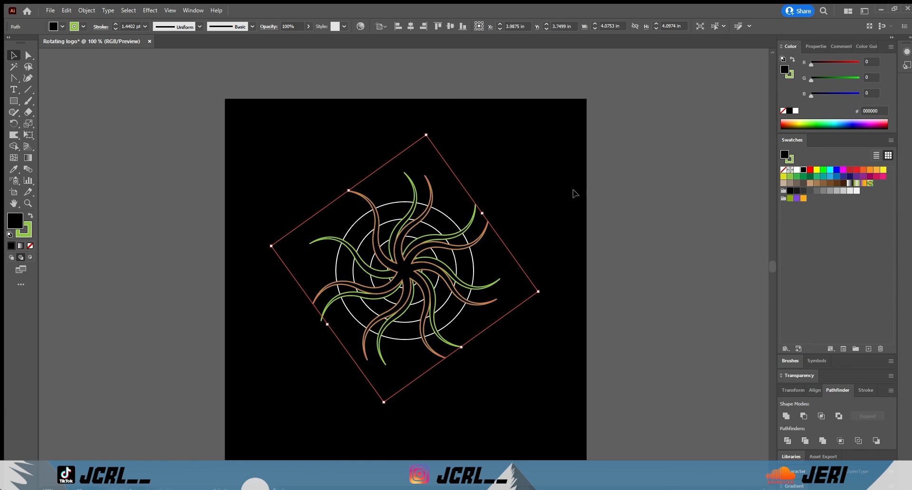